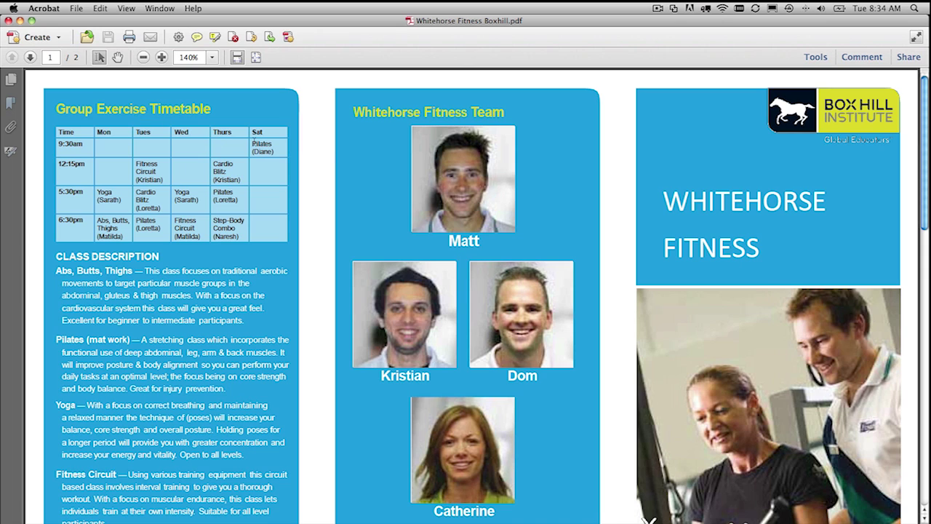
- Switch to the Hand tool and zoom in on the brochure's class timetable and descriptions
left_click(117, 57)
key("super+equal")
key("super+equal")
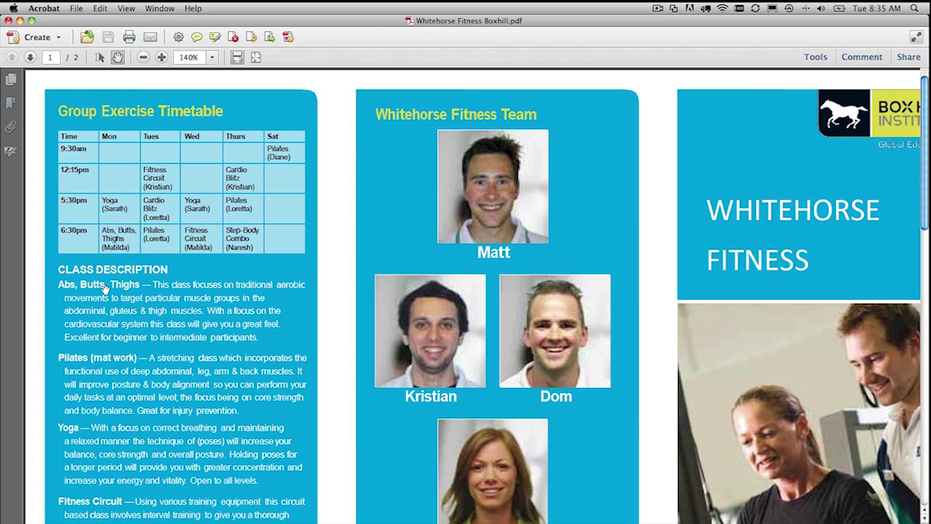
scroll(184, 363, "down", 3)
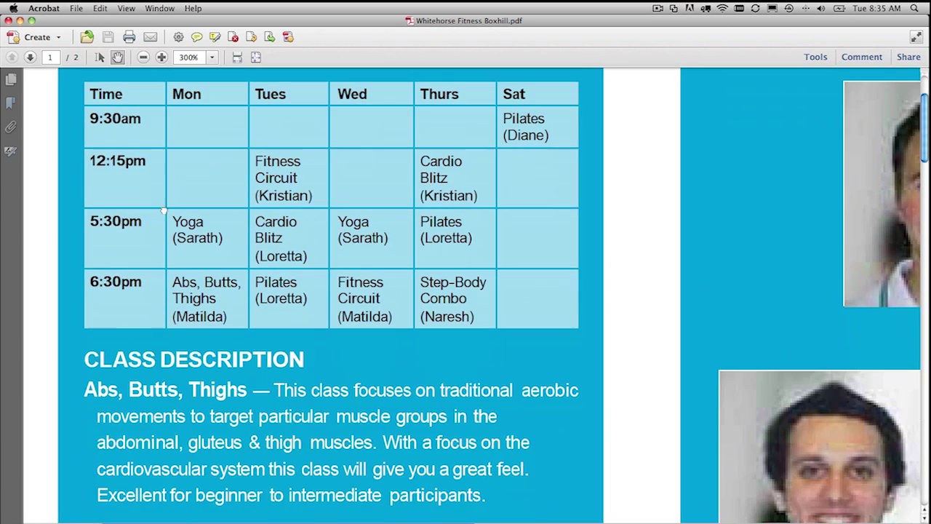
key("super+equal")
scroll(111, 296, "down", 3)
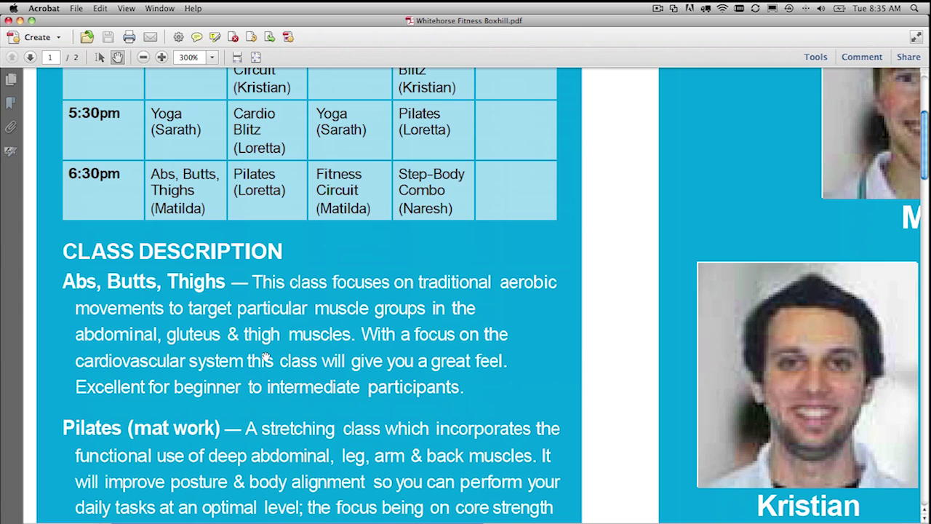
- Fit the brochure page to the window width and drag the view to the page top
key("super+equal")
scroll(267, 361, "down", 5)
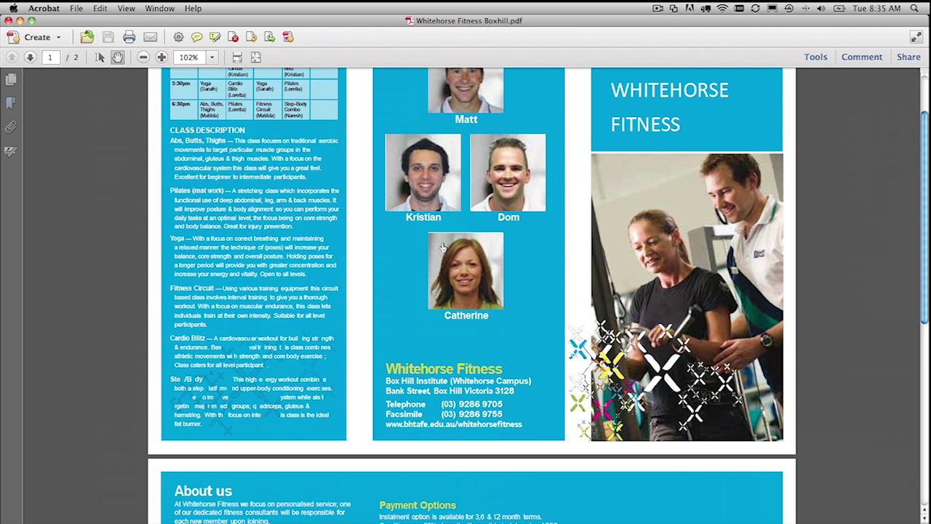
scroll(542, 277, "up", 1)
left_click_drag(543, 277, 543, 336)
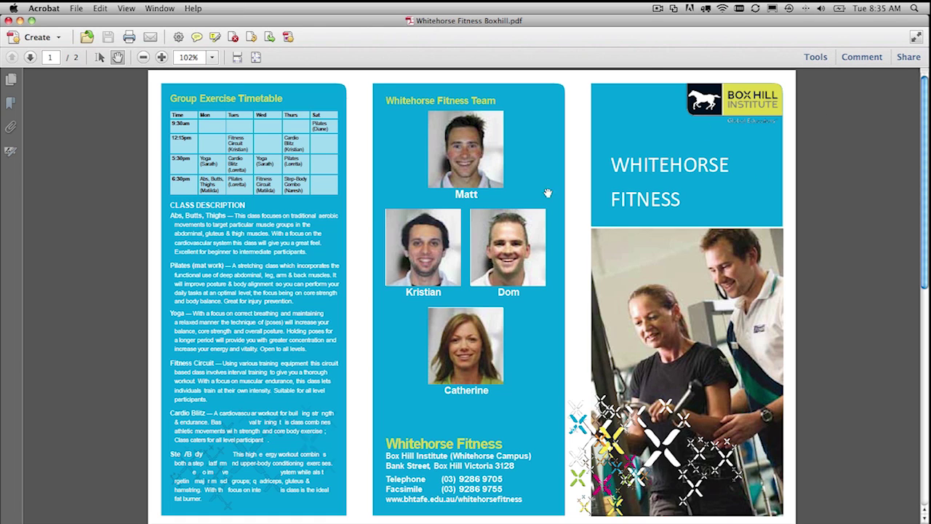
left_click(76, 9)
mouse_move(98, 86)
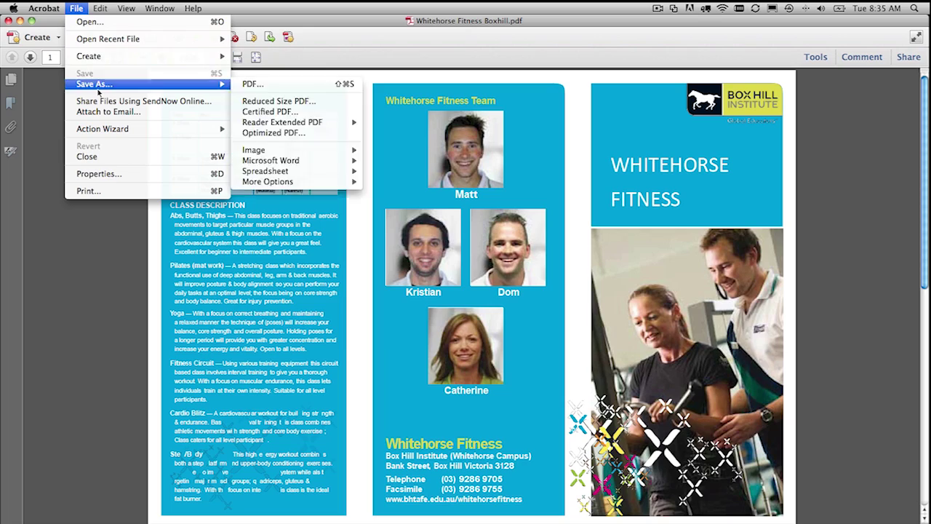
key("alt")
mouse_move(285, 160)
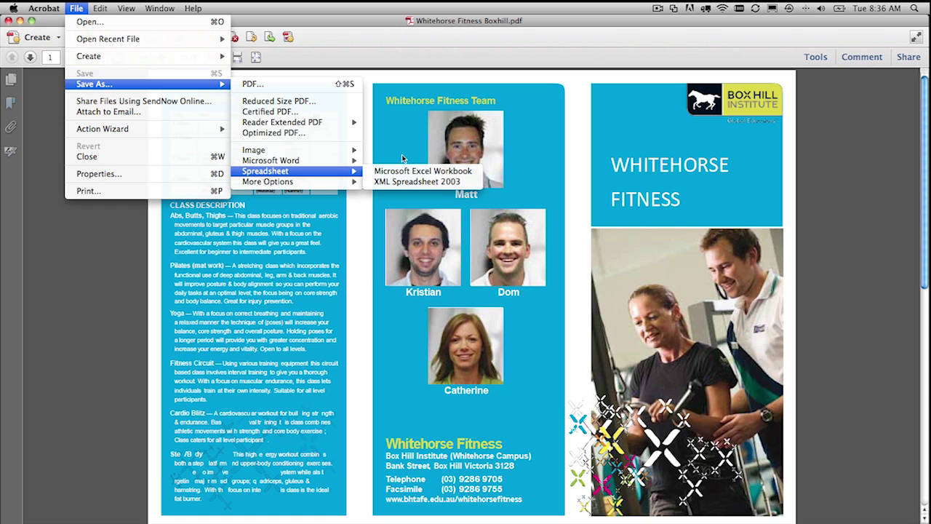
left_click(439, 110)
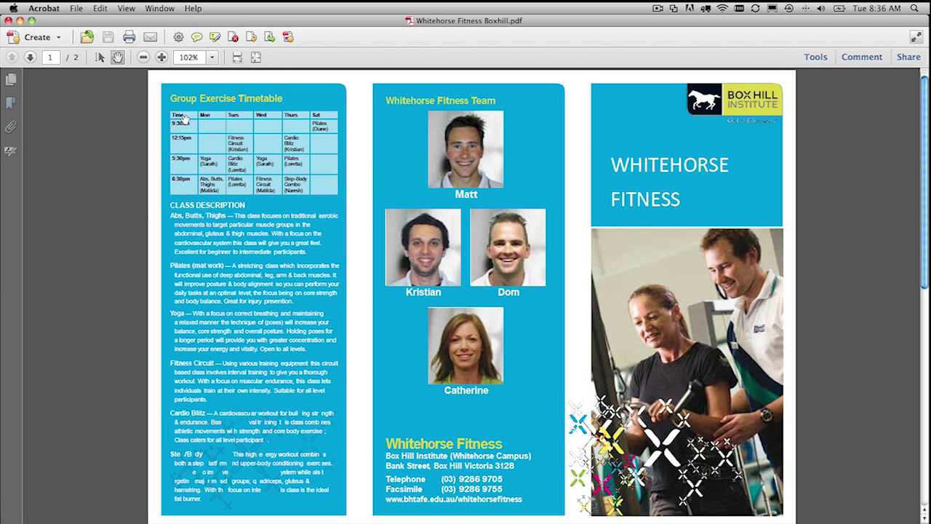
scroll(479, 318, "down", 10)
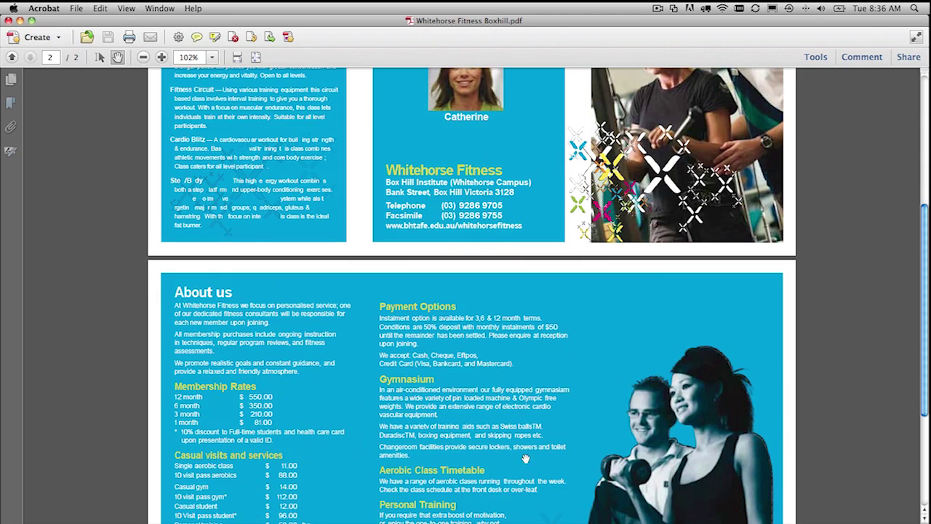
scroll(503, 206, "up", 10)
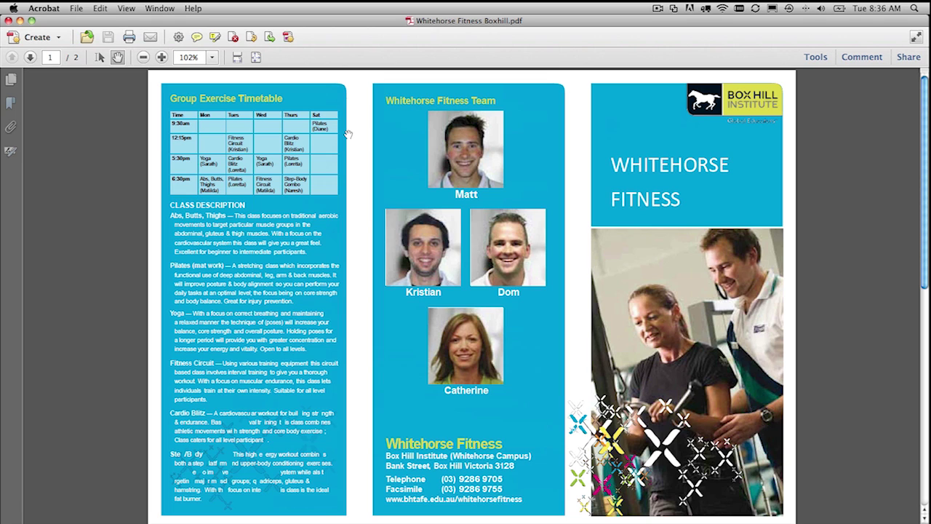
- Export the PDF as a Word document to the Desktop, replacing Whitehorse Fitness Boxhill.docx
left_click(76, 8)
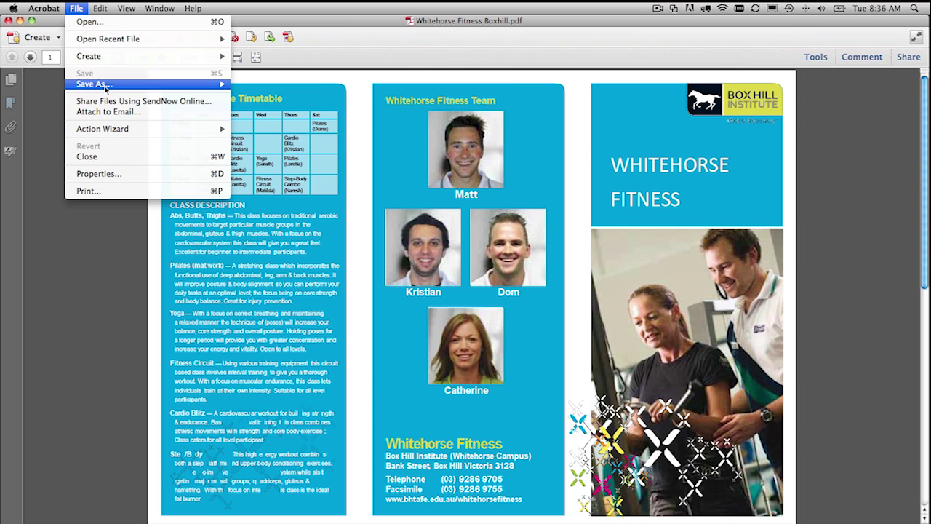
mouse_move(173, 90)
mouse_move(253, 162)
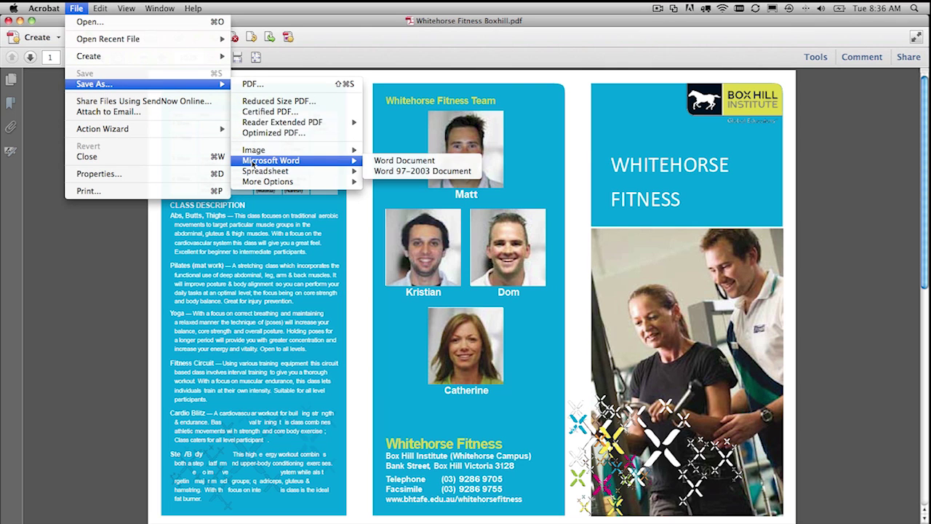
left_click(405, 161)
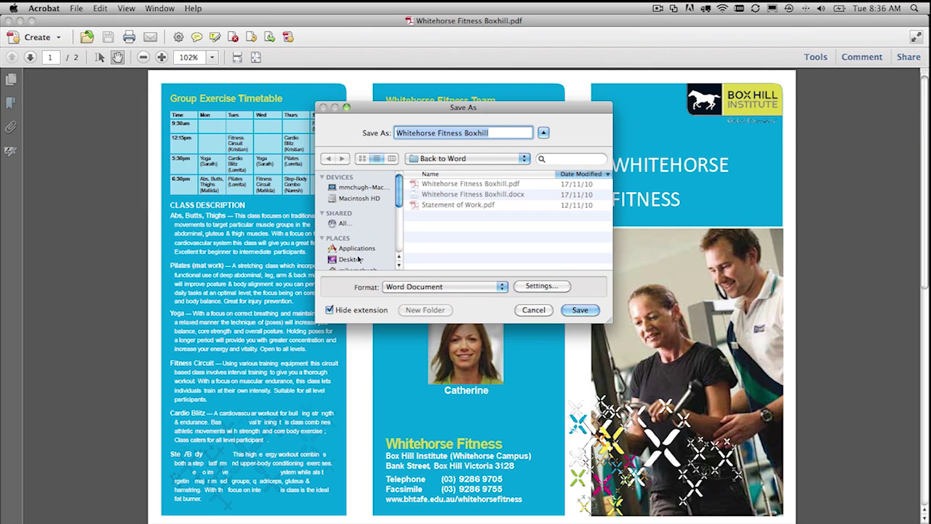
left_click(357, 259)
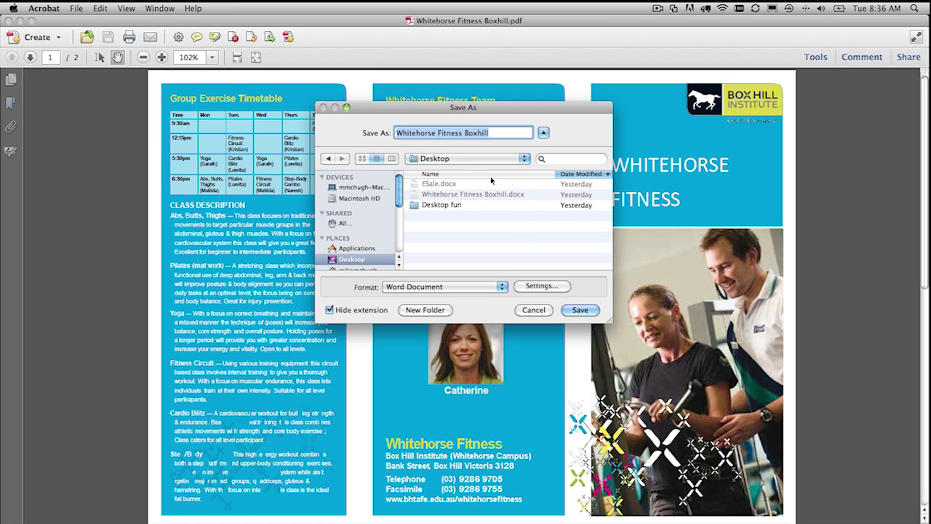
left_click(593, 313)
left_click(544, 181)
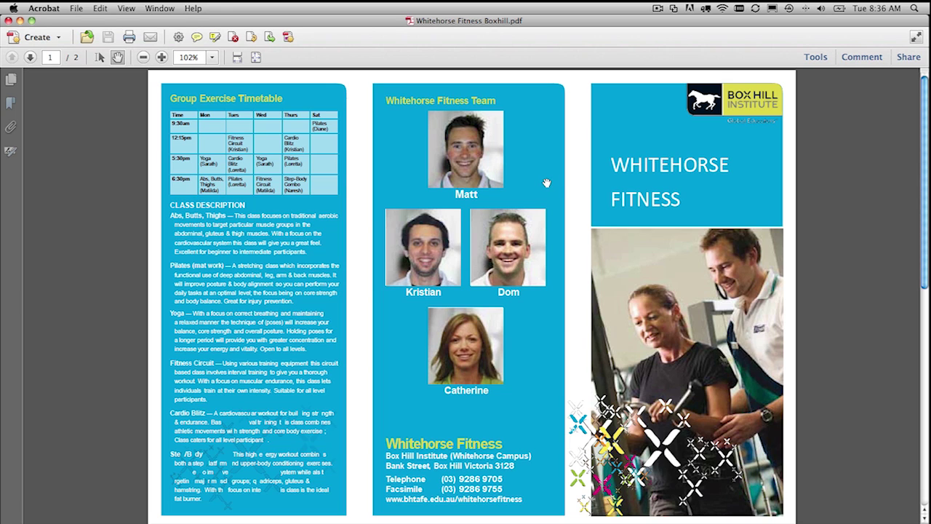
- In a new Finder window, open Whitehorse Fitness Boxhill.docx from the Desktop in Word
key("super+Tab")
key("super+Tab")
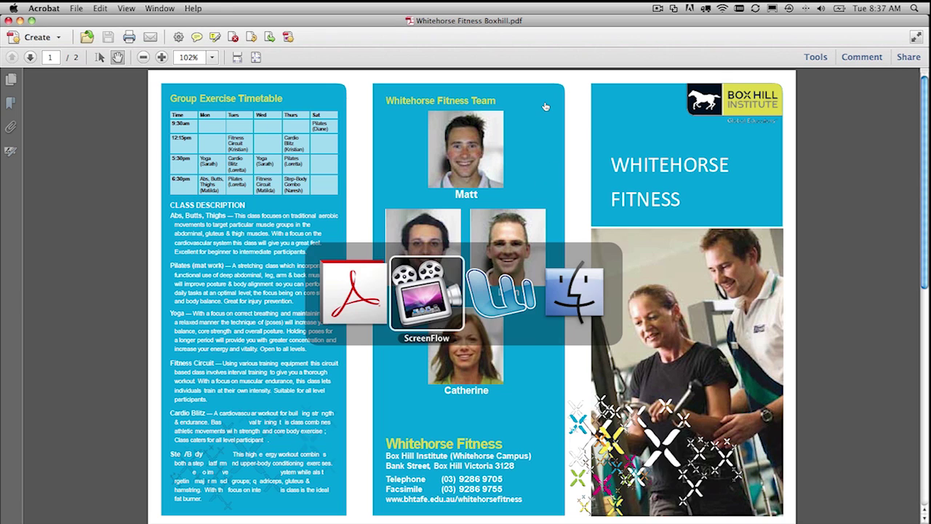
key("super+Tab")
key("super+n")
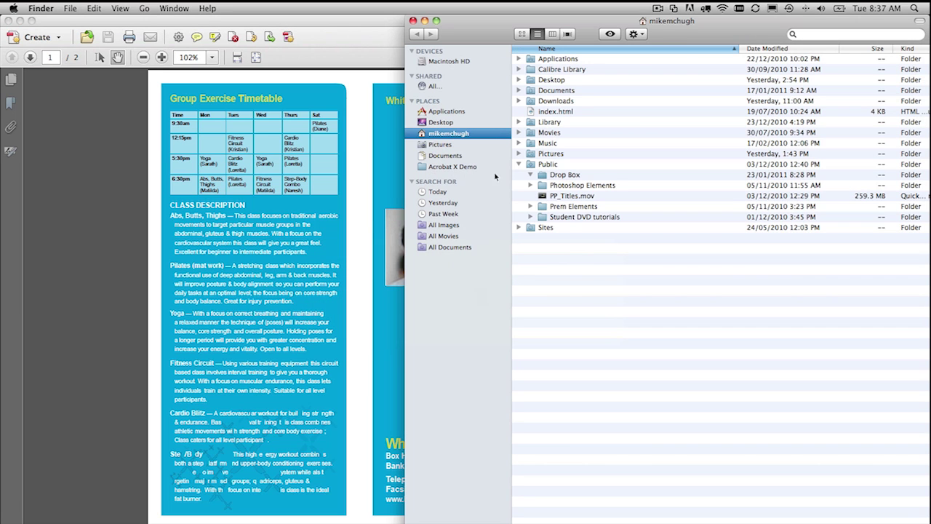
left_click(436, 123)
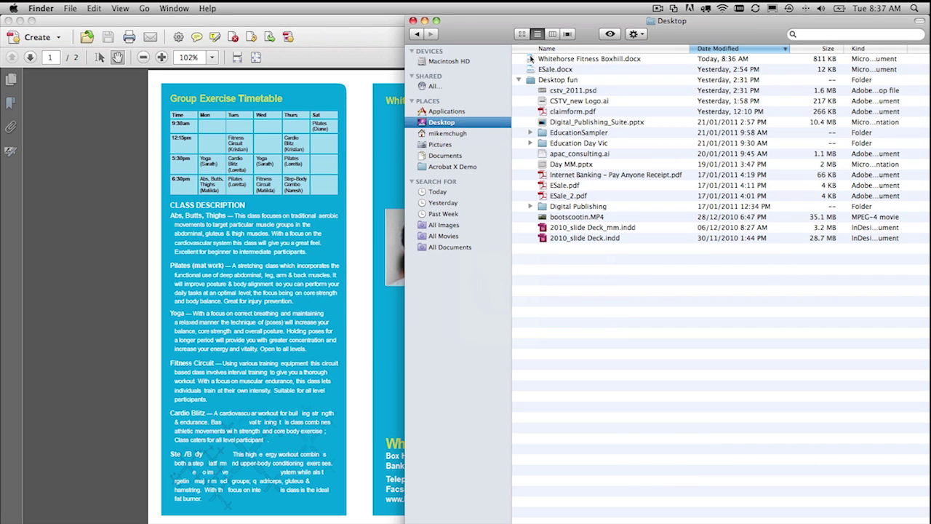
left_click(532, 59)
double_click(532, 58)
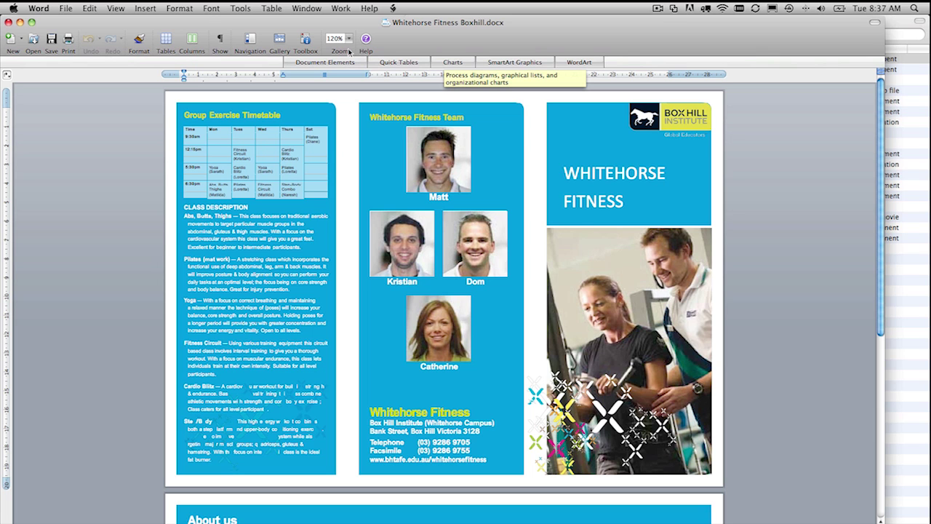
- Zoom the Word document to 200% and scroll down to the Membership Rates table on page 2
left_click(350, 39)
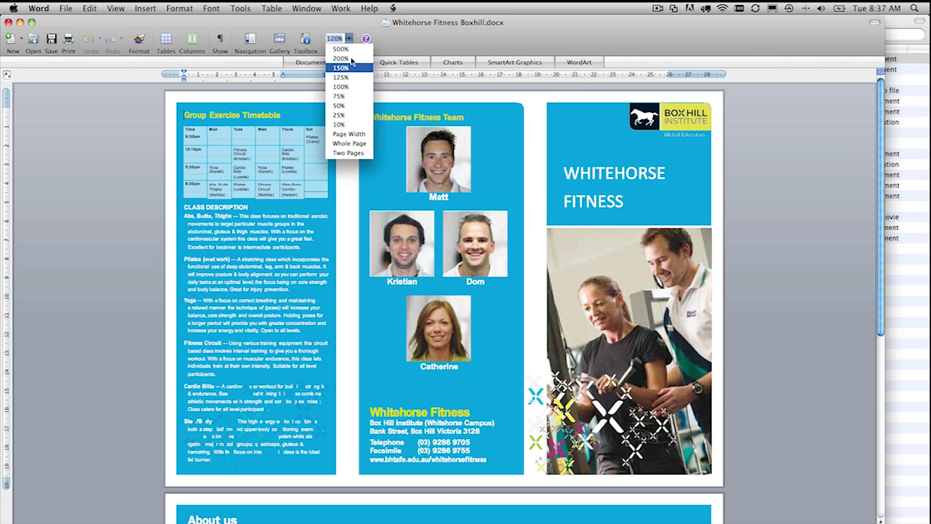
left_click(340, 58)
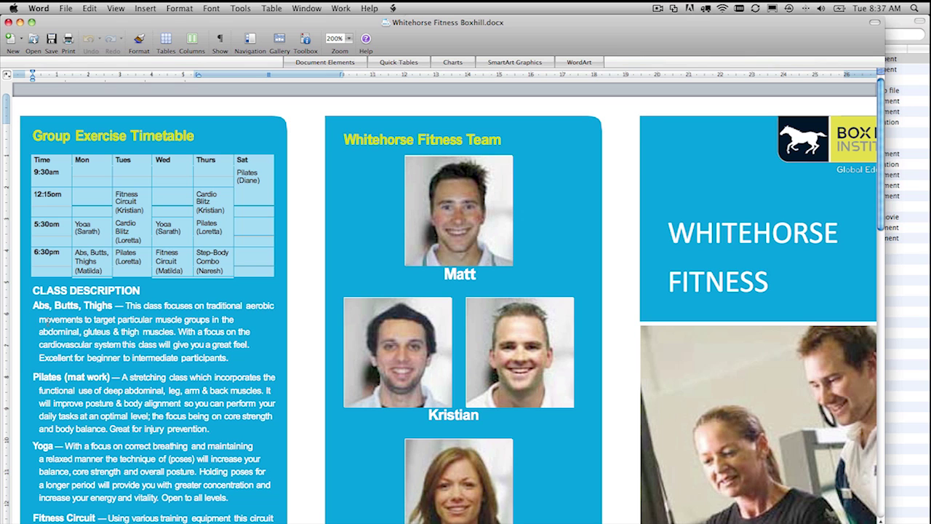
left_click_drag(143, 331, 179, 357)
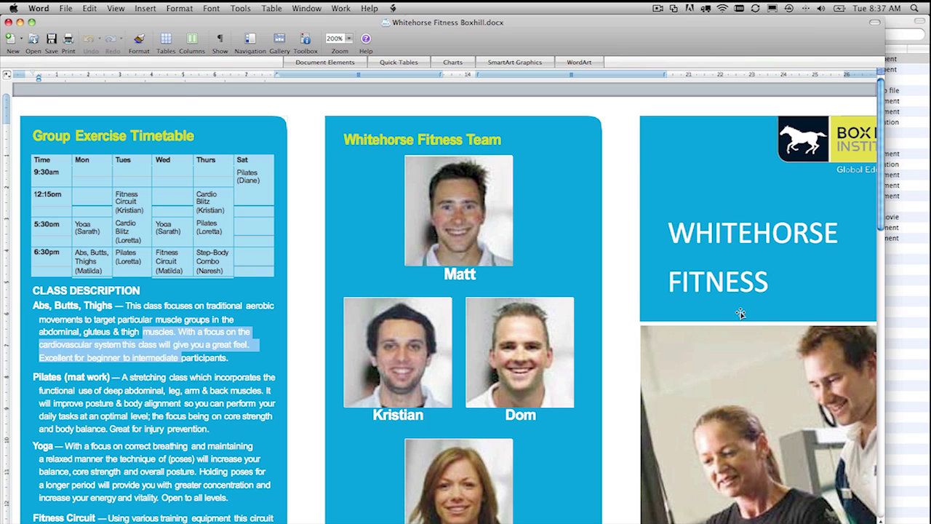
mouse_move(883, 192)
left_mouse_down()
mouse_move(880, 325)
mouse_move(871, 201)
left_mouse_up()
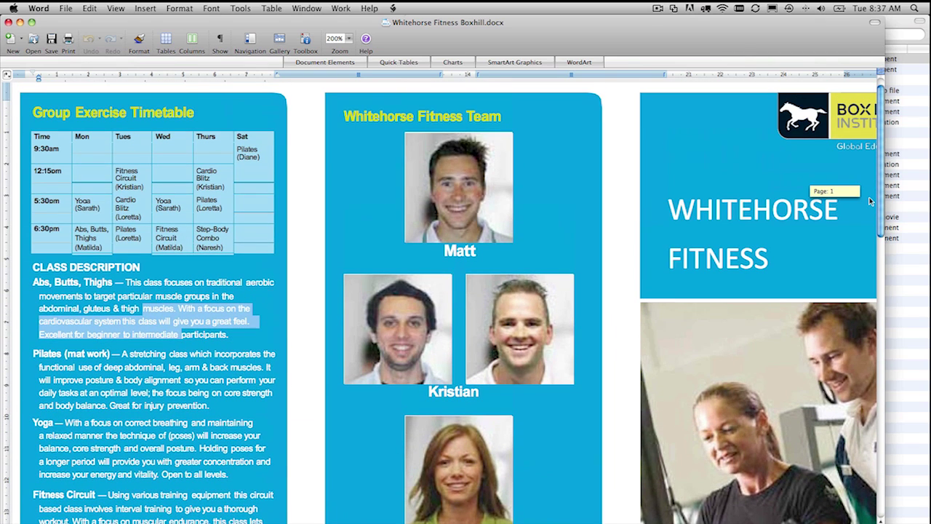
left_click_drag(871, 202, 869, 408)
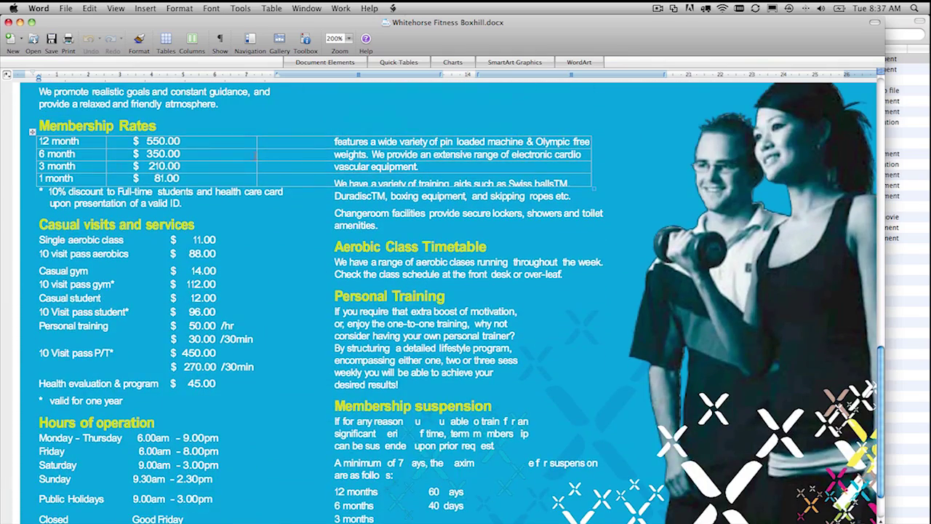
- Narrow the Membership Rates table's first column and right edge, then return to Acrobat
left_click_drag(256, 155, 207, 157)
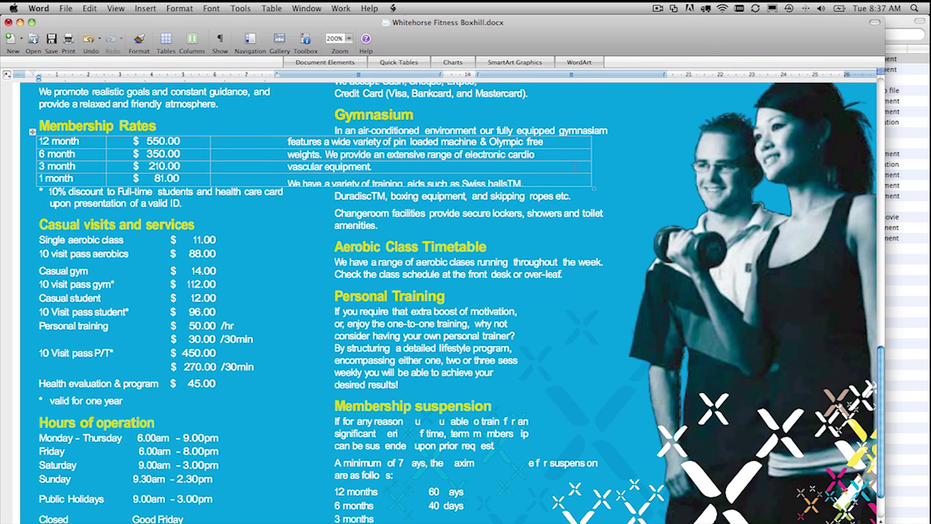
left_click_drag(589, 154, 552, 154)
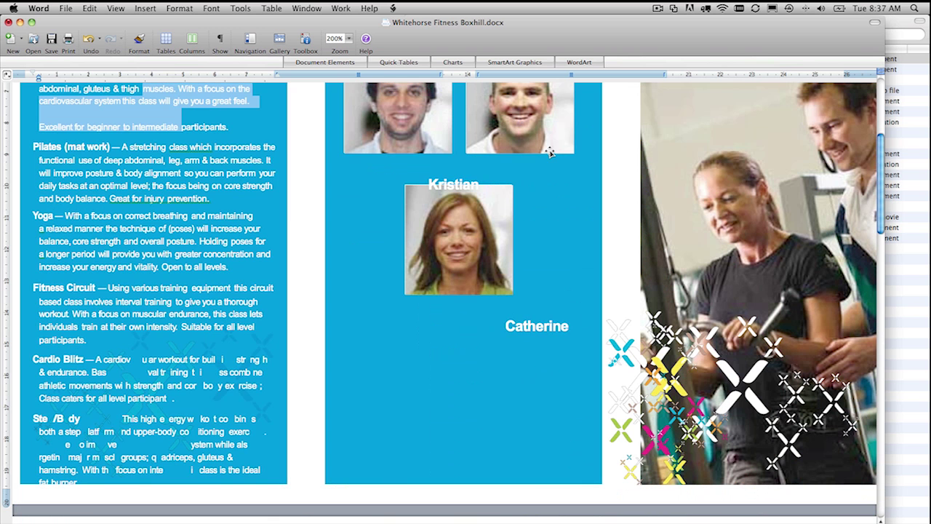
scroll(631, 237, "up", 5)
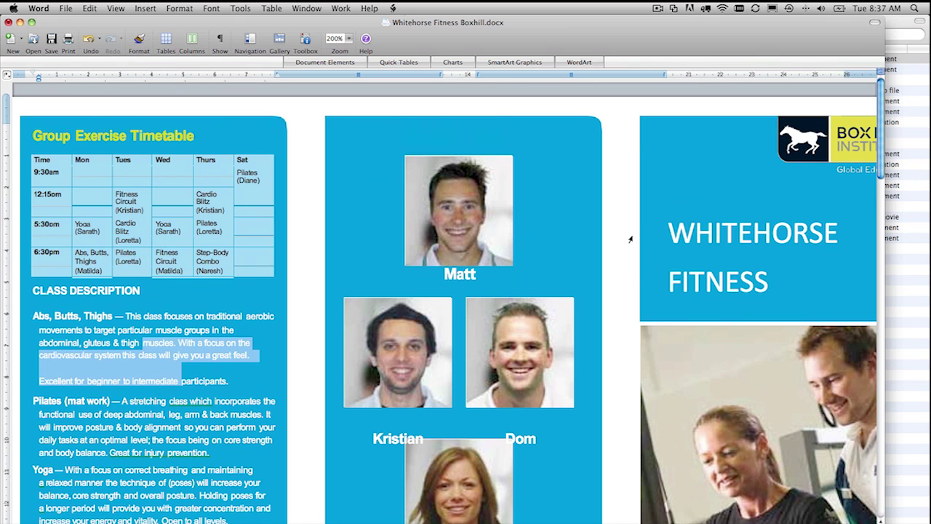
key("super+Tab")
key("super+Tab")
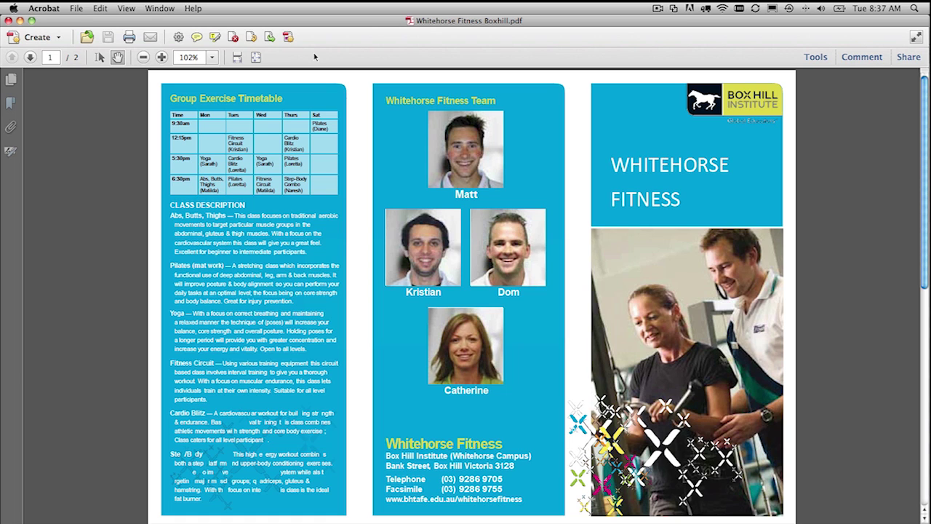
- Show the Tools pane and collapse its Forms and Content groups
left_click(813, 58)
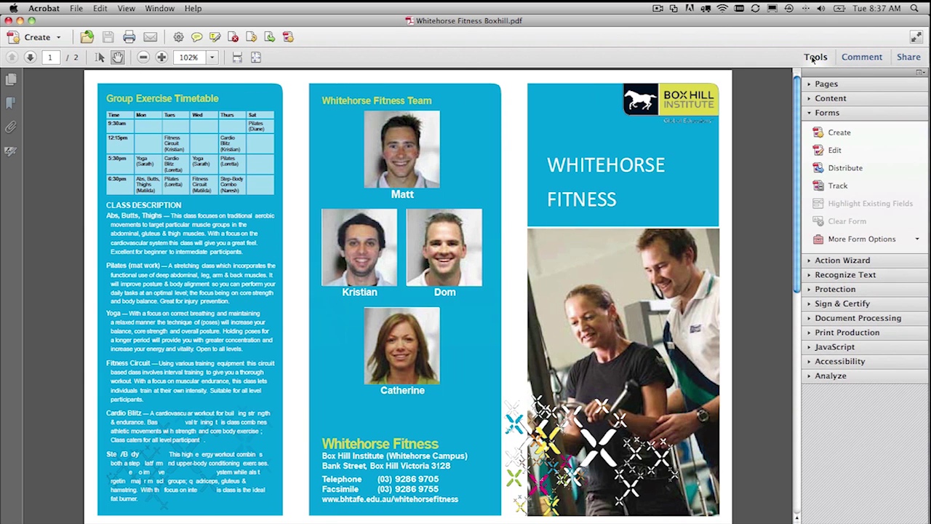
left_click(809, 114)
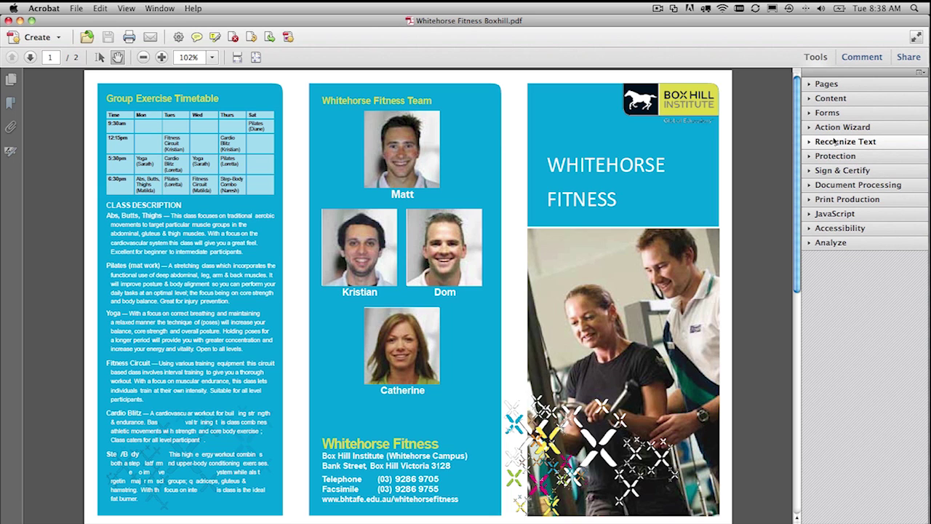
left_click(809, 99)
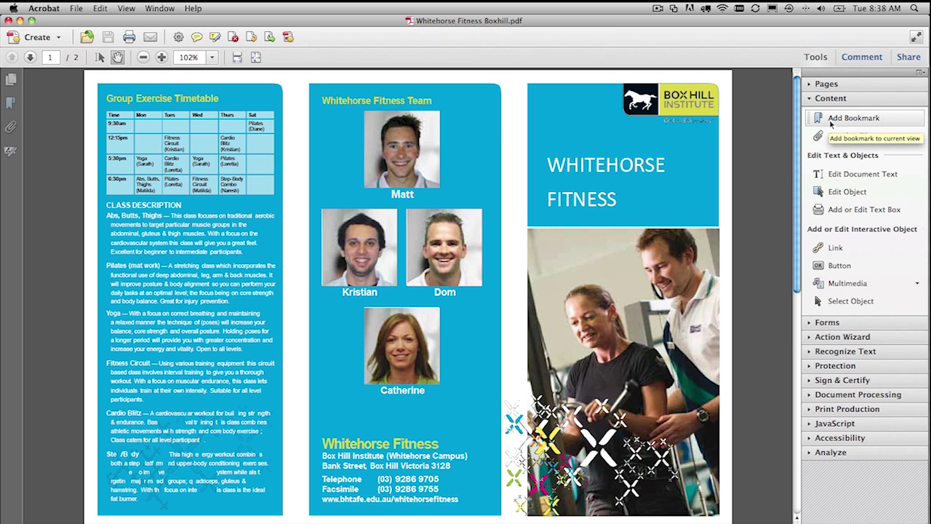
left_click(810, 99)
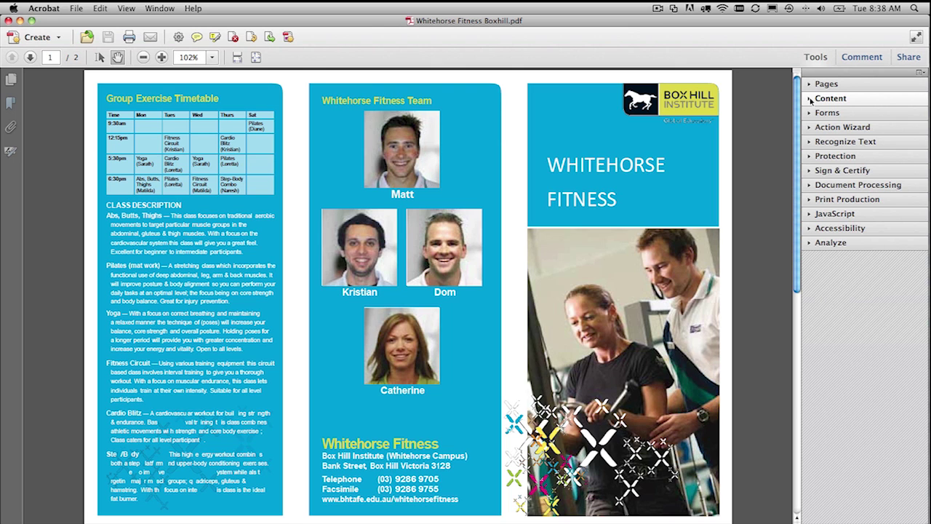
- Use Adobe SendNow Online in the Share panel and expand the recipient, subject and message fields
left_click(909, 57)
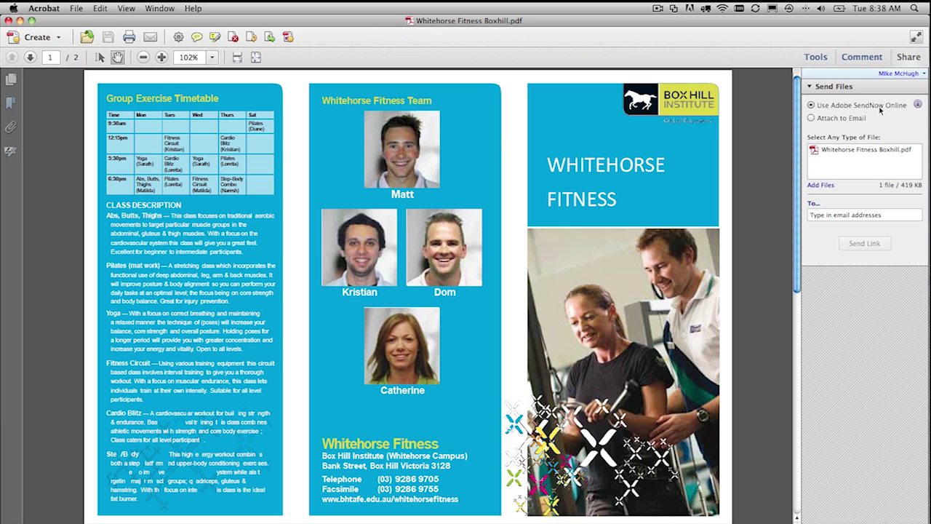
left_click(867, 216)
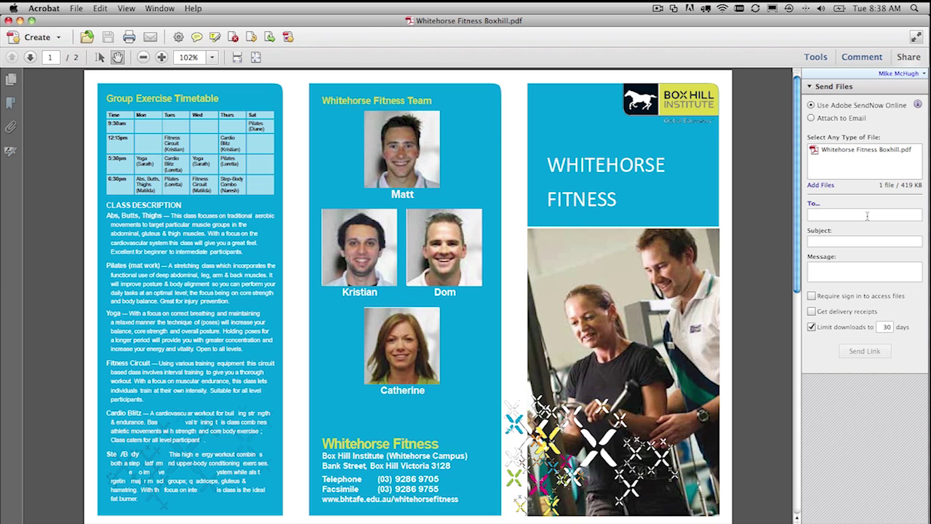